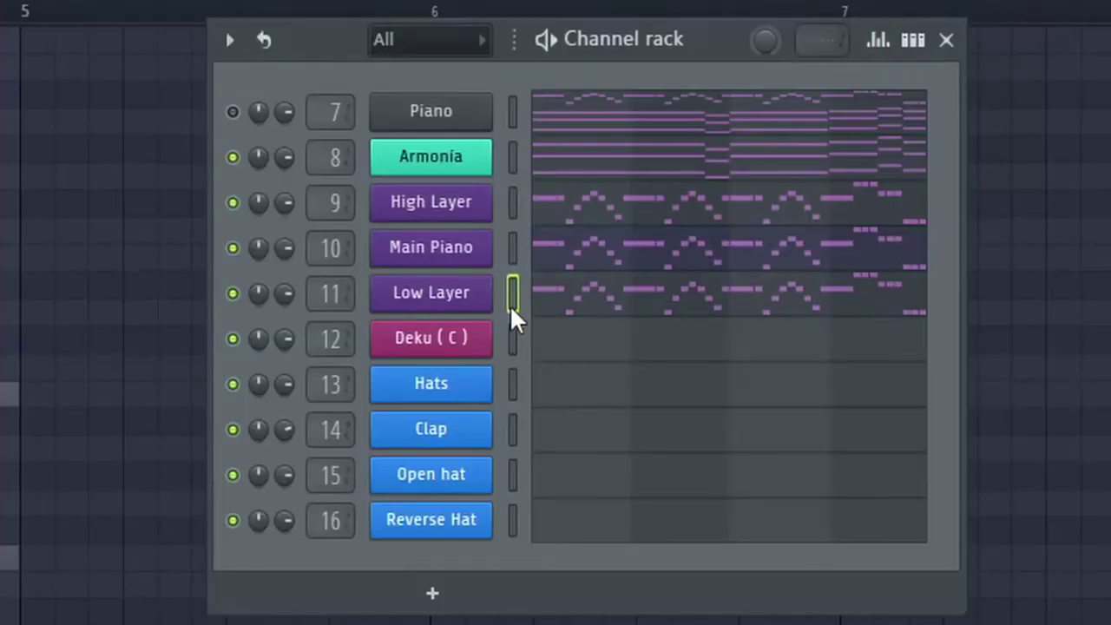
Solo the Low Layer channel and shift its melody notes between octaves.
right_click(232, 296)
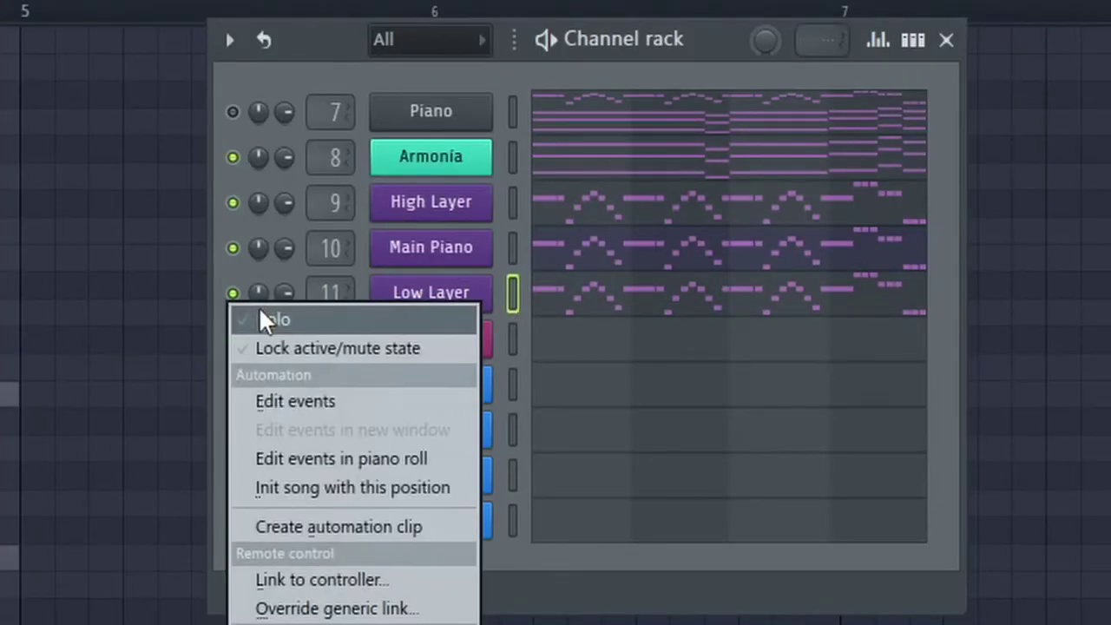
left_click(261, 312)
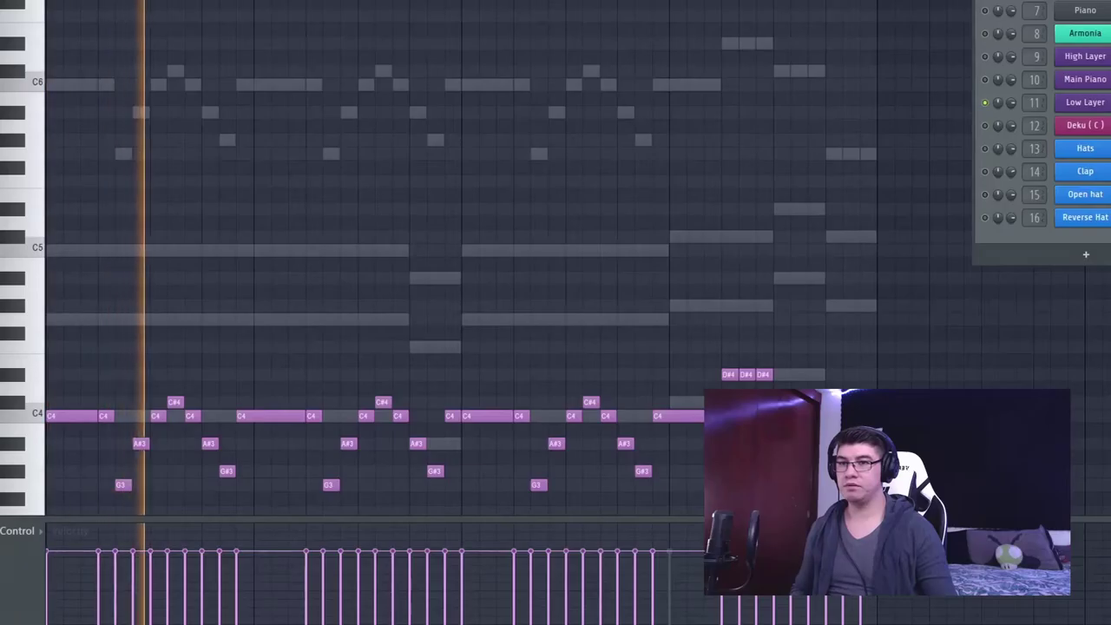
key("ctrl+Up")
key("ctrl+Up")
key("ctrl+Down")
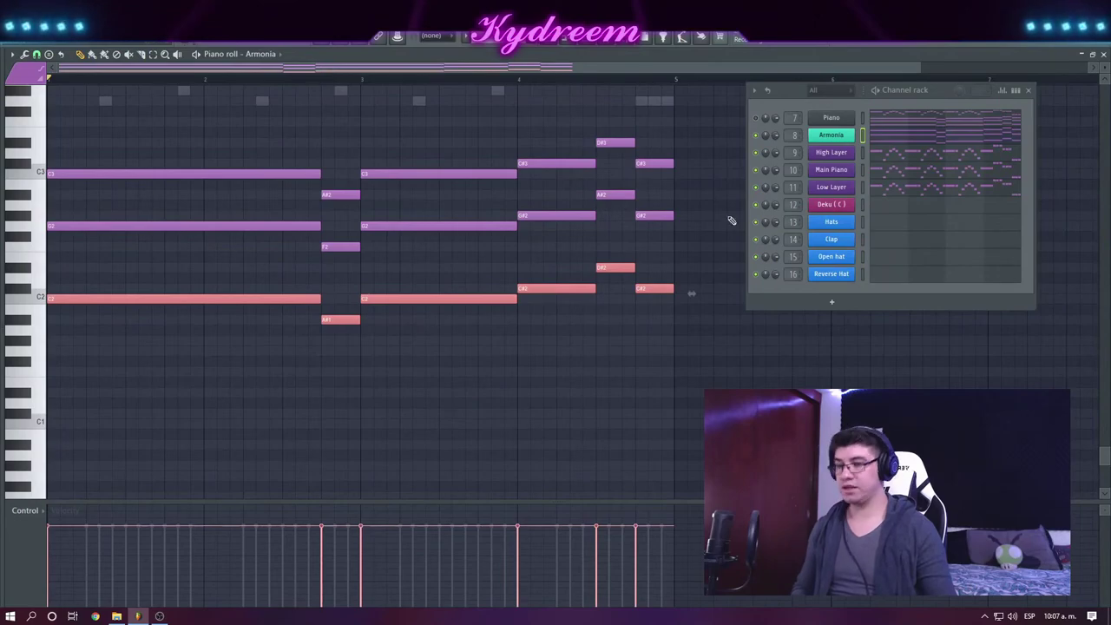
Copy the lowest notes of Armonia into the Deku ( C ) channel and raise them two octaves to C4.
left_click(884, 208)
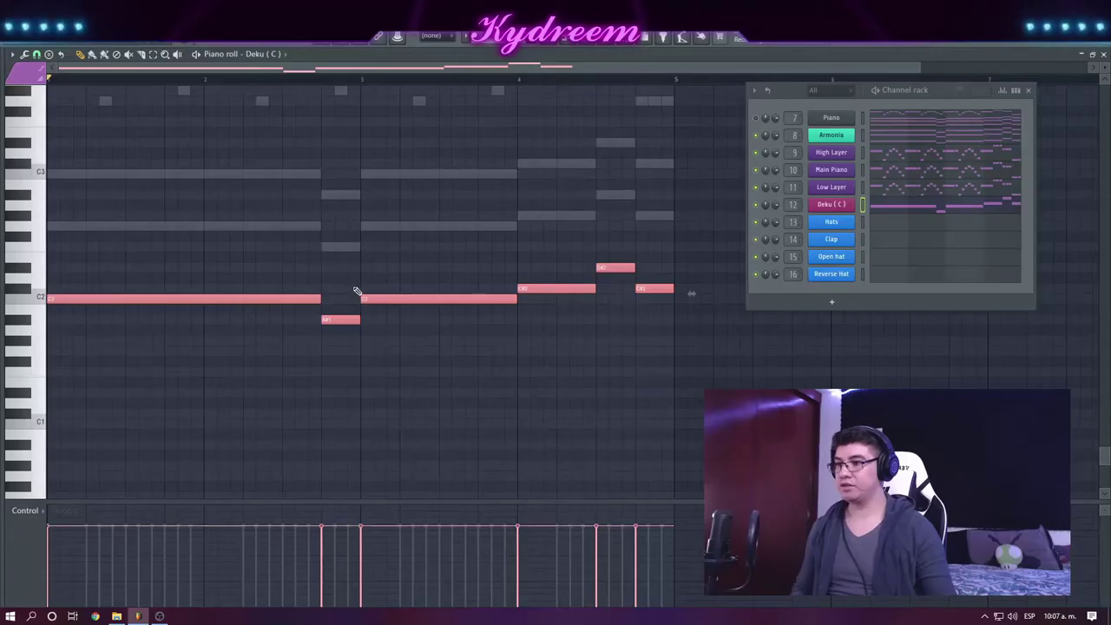
key("ctrl+Up")
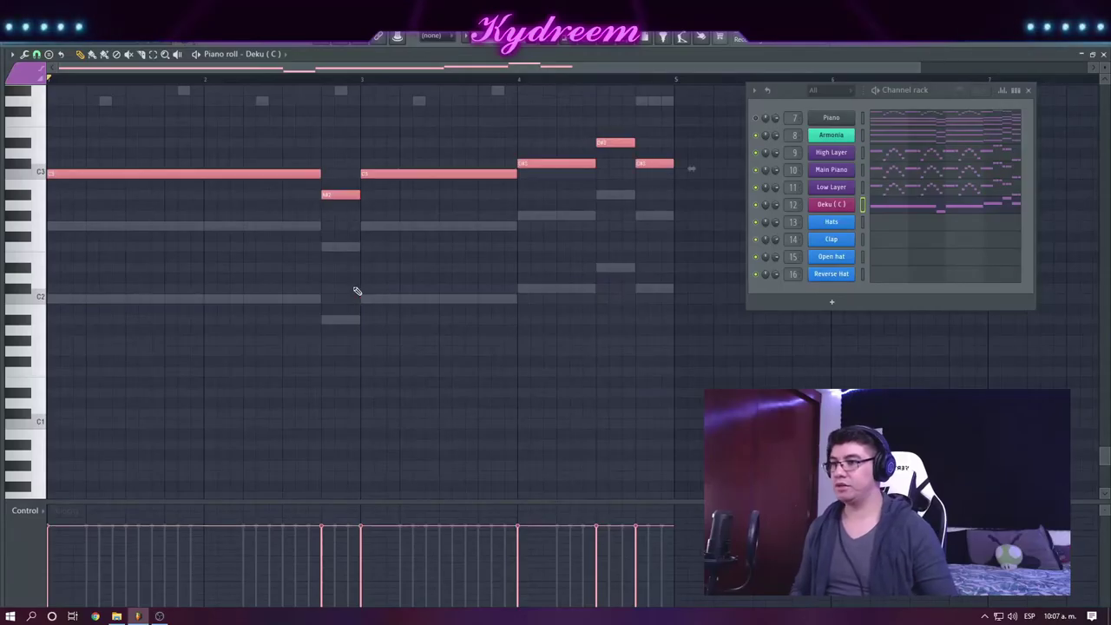
scroll(330, 299, "up", 4)
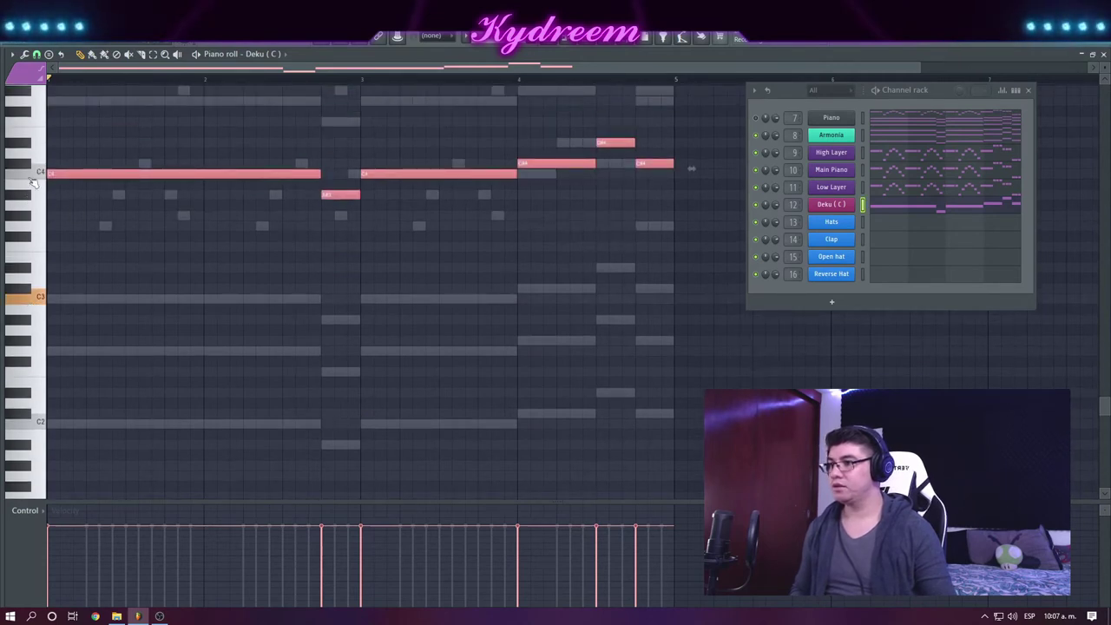
scroll(228, 336, "up", 3)
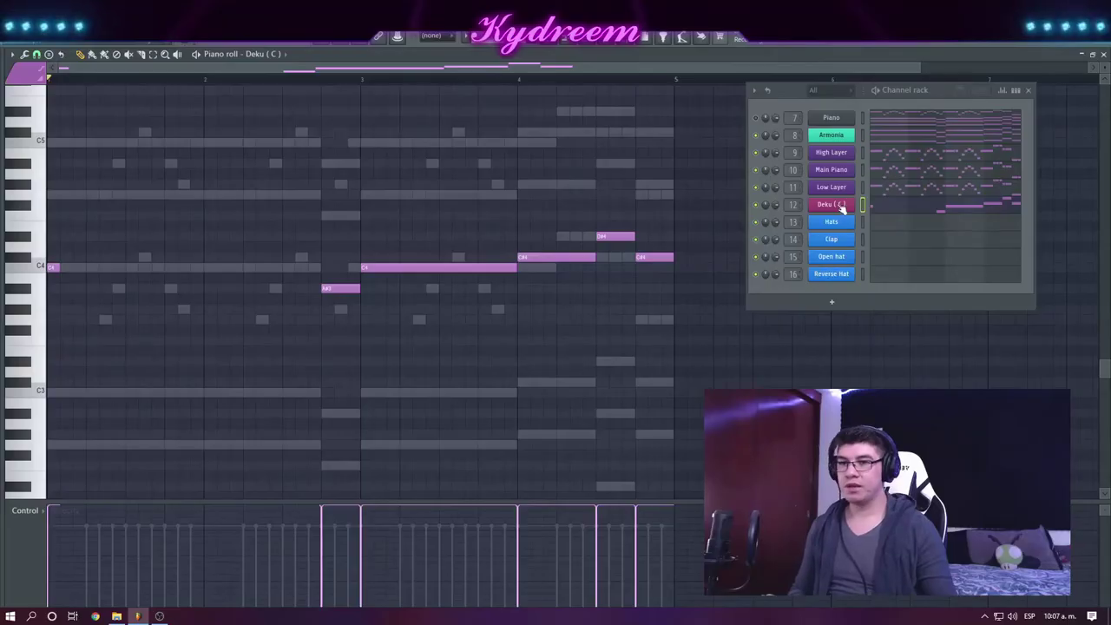
left_click(832, 204)
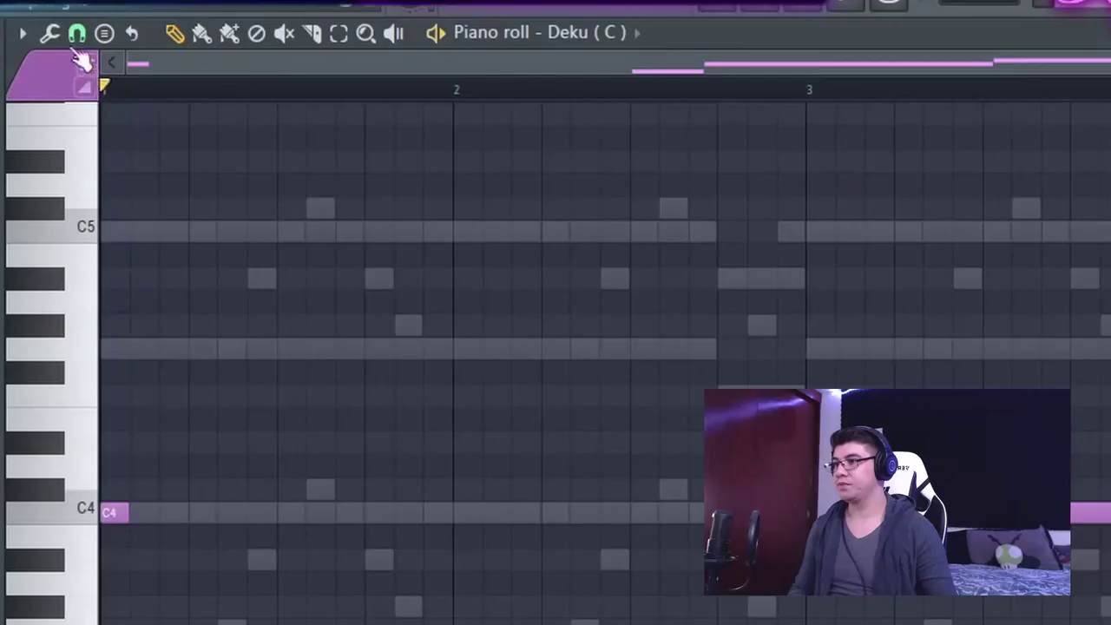
Set the snap to 1/6 beat and add short C4 notes to Deku ( C ) from beat 4 of bar 1 into bar 2.
key("space")
left_click(77, 32)
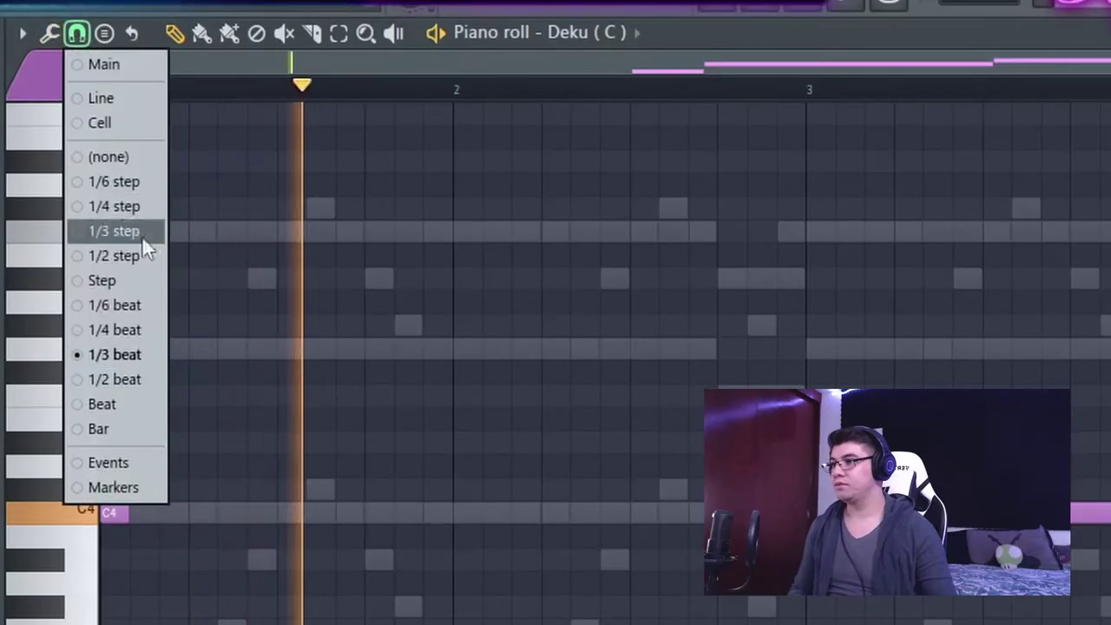
left_click(116, 305)
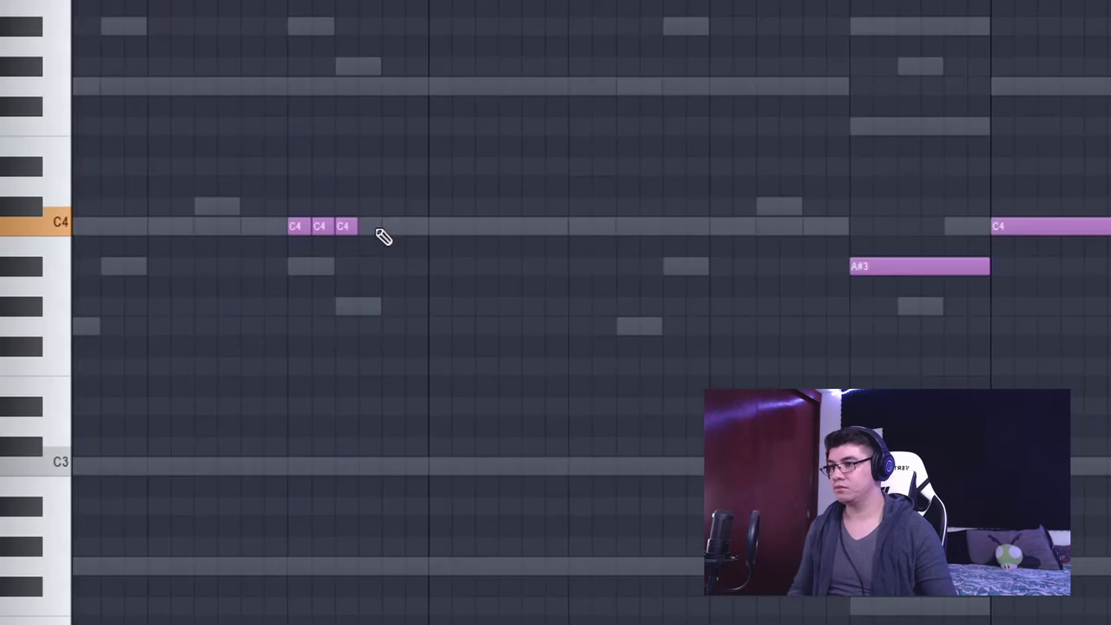
left_click(385, 225)
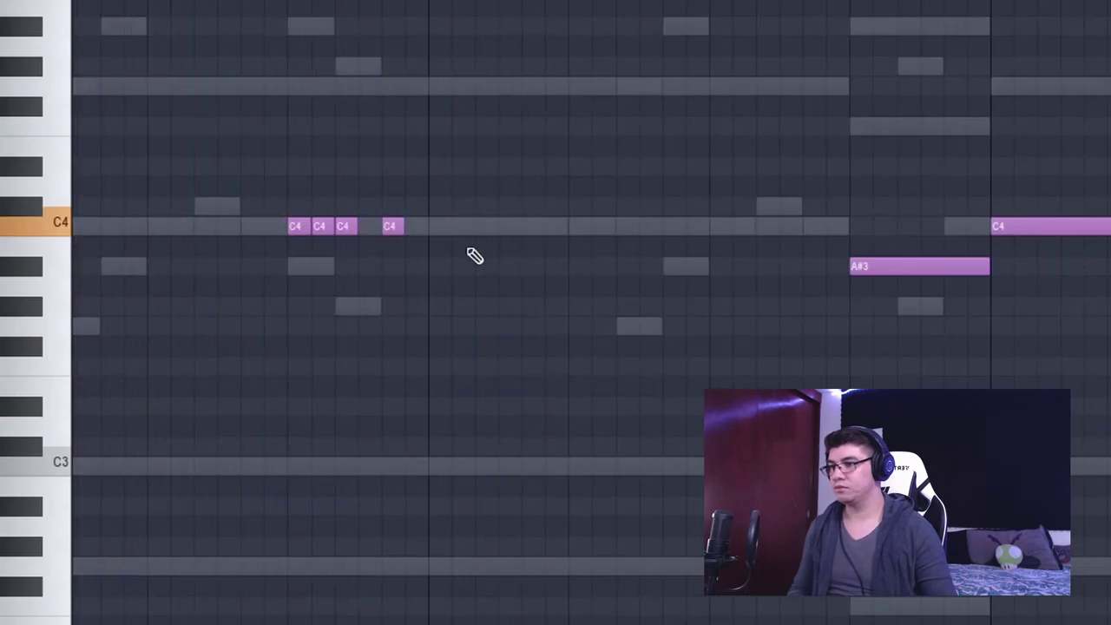
left_click(439, 230)
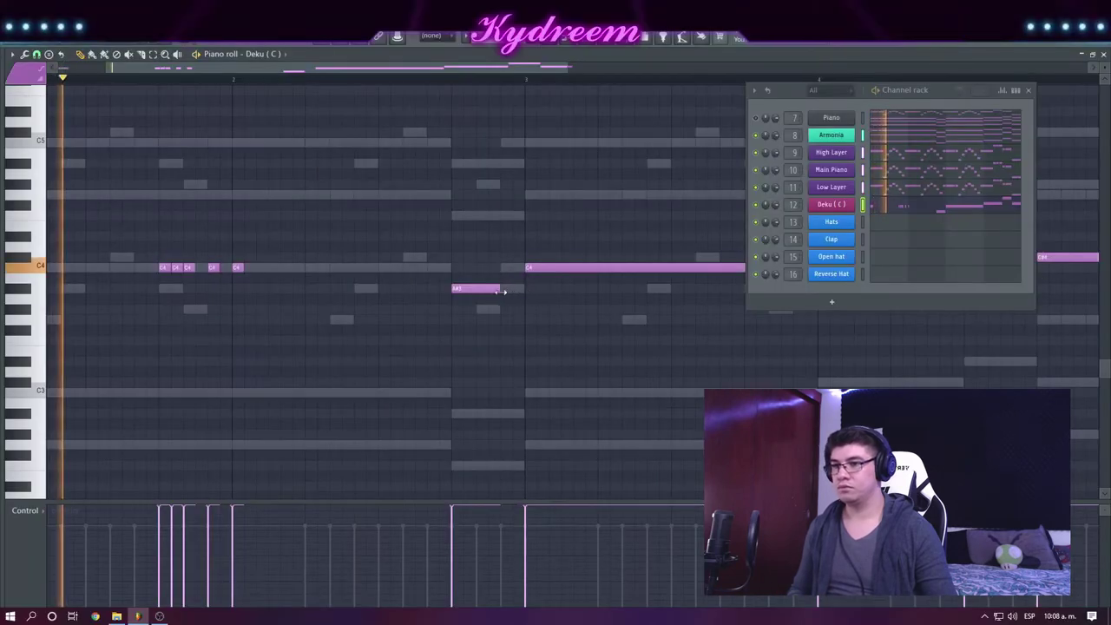
Split the A#3 note at the end of bar 2 in two and replace the bar 4 D#4 with short repeated notes.
left_click_drag(502, 291, 477, 290)
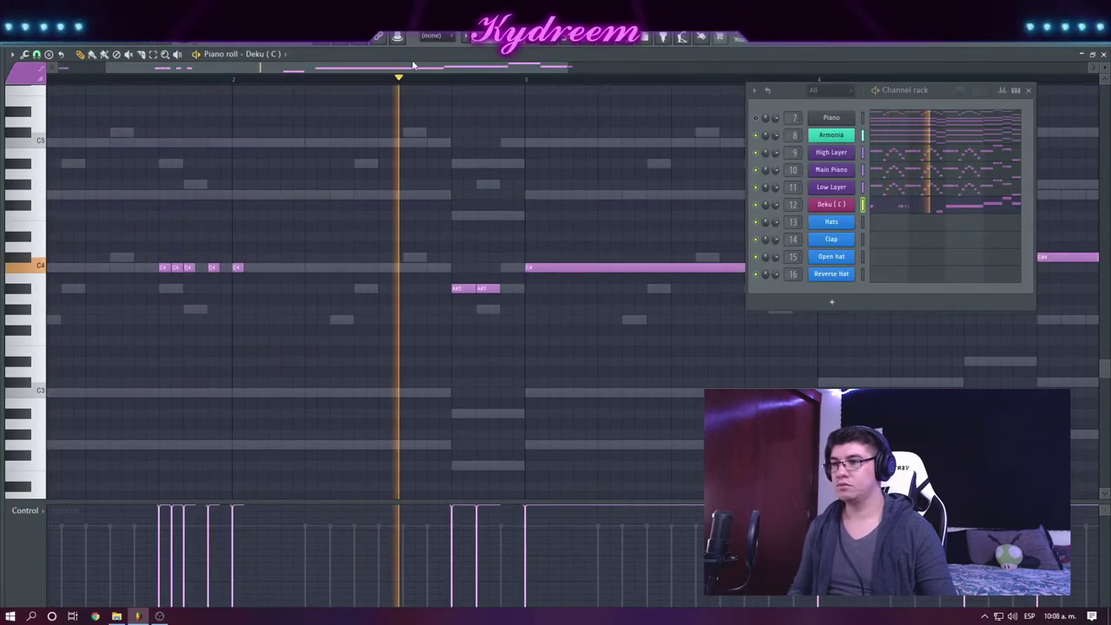
scroll(476, 87, "down", 3)
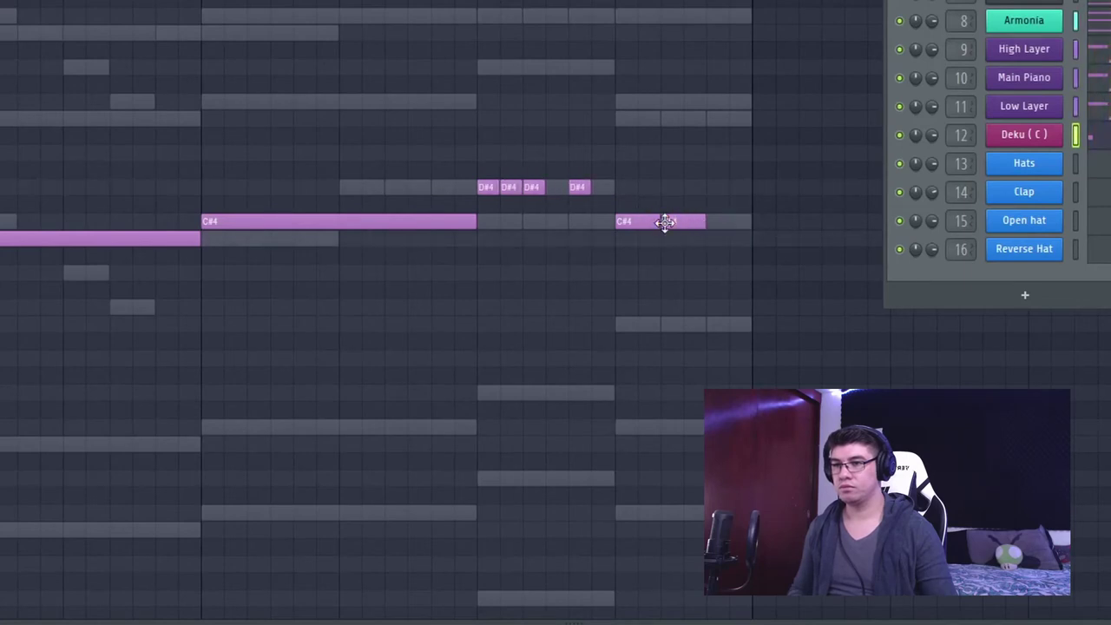
key("space")
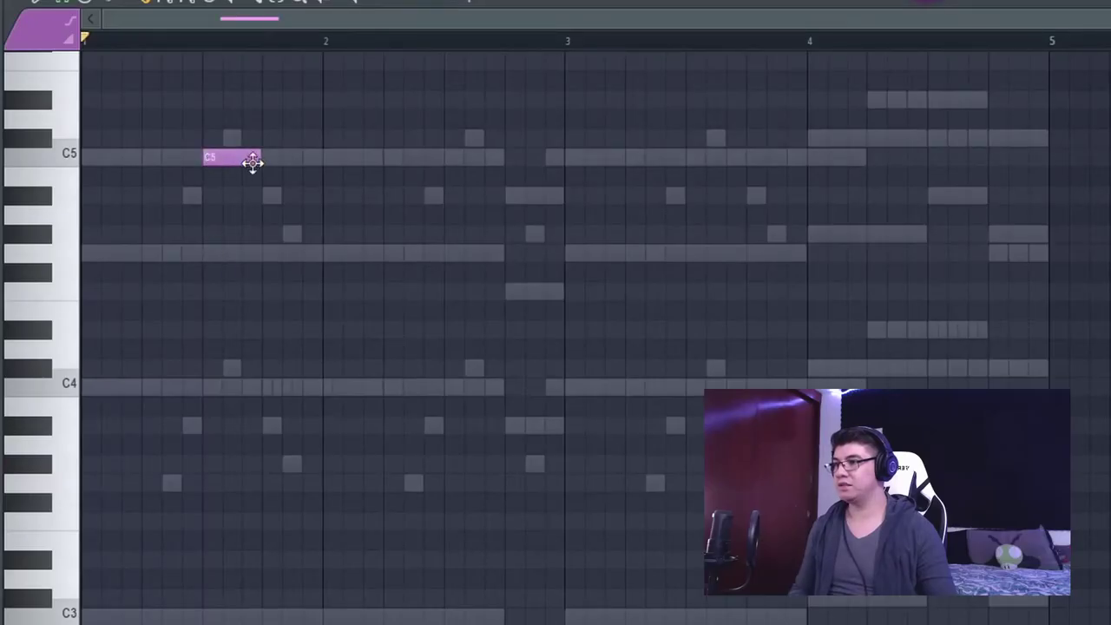
Place C5 clap notes on the third beat of bars 3 and 4.
left_click(705, 160)
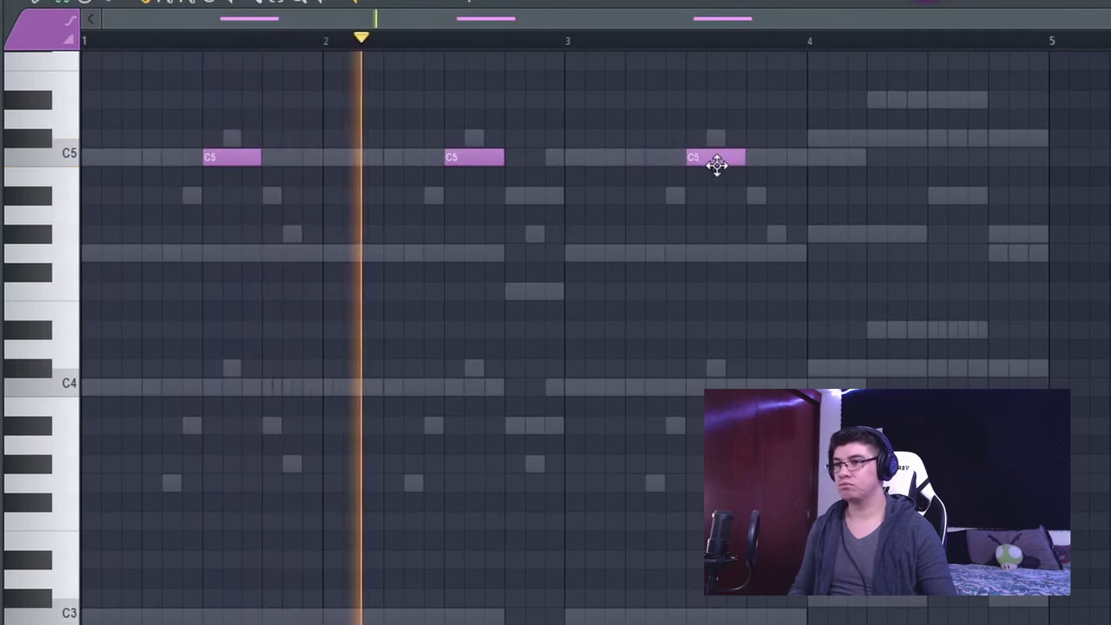
left_click(940, 159)
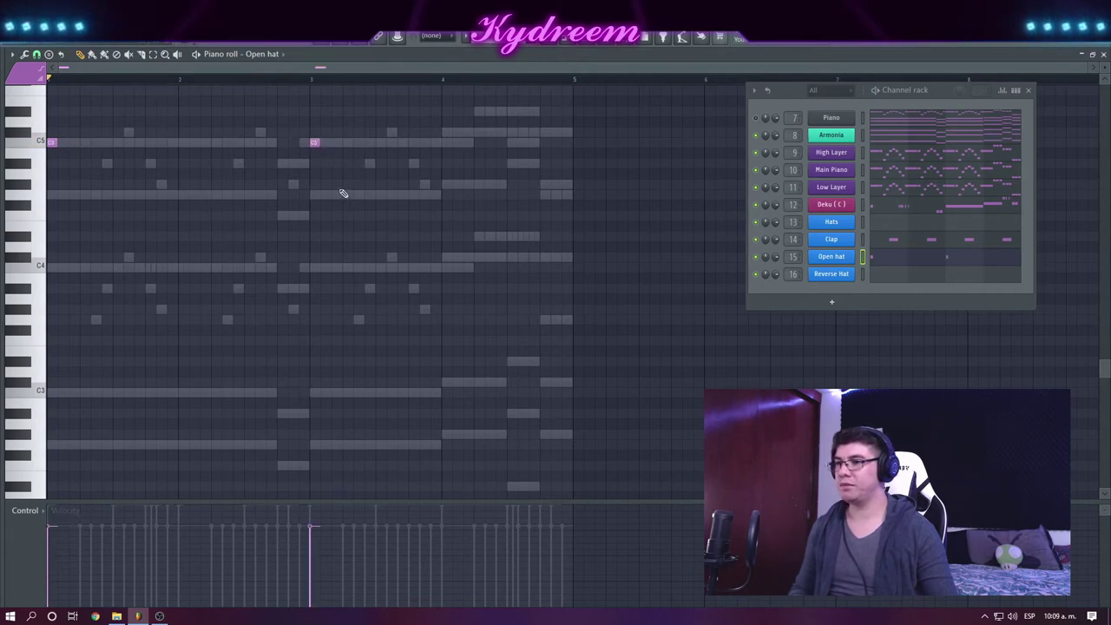
Add a long Open hat note covering the last two beats of bar 4 and lower it to C4.
key("space")
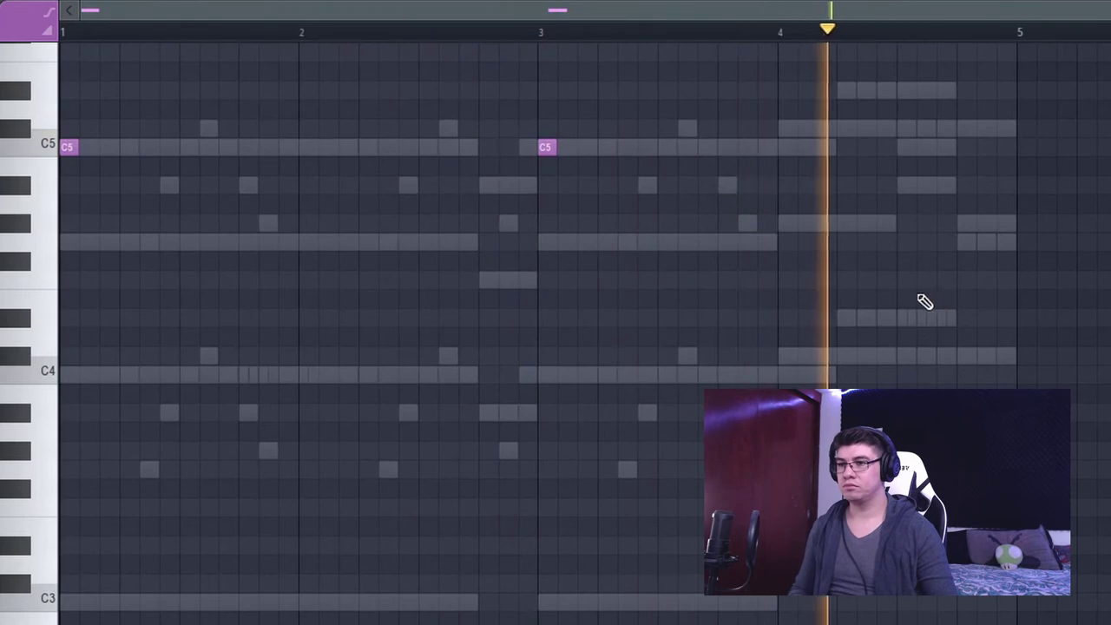
key("space")
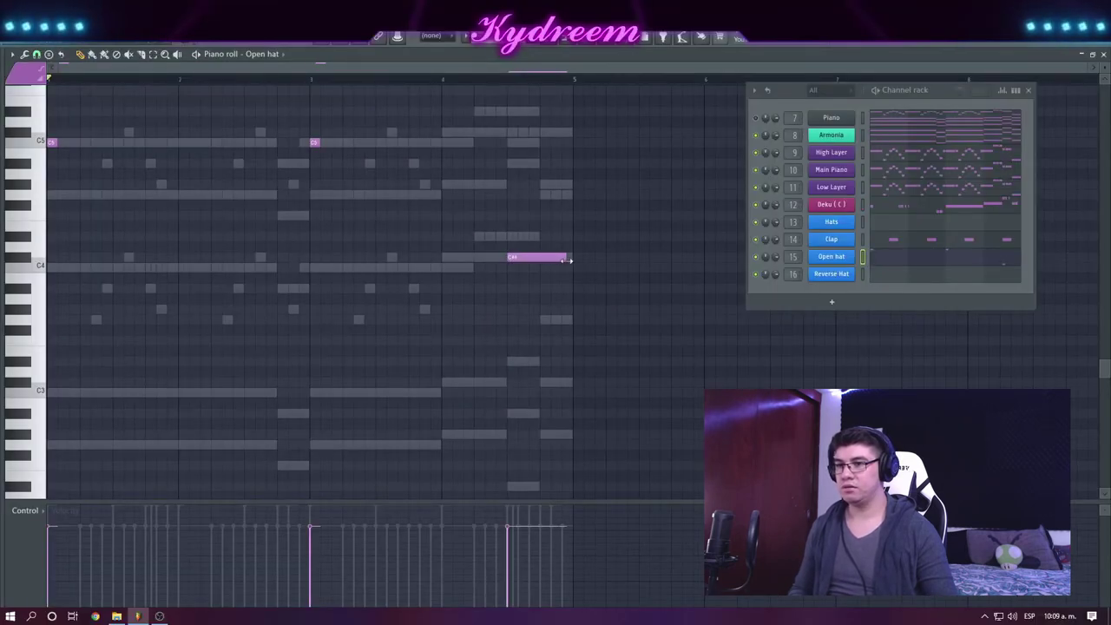
scroll(546, 315, "up", 1)
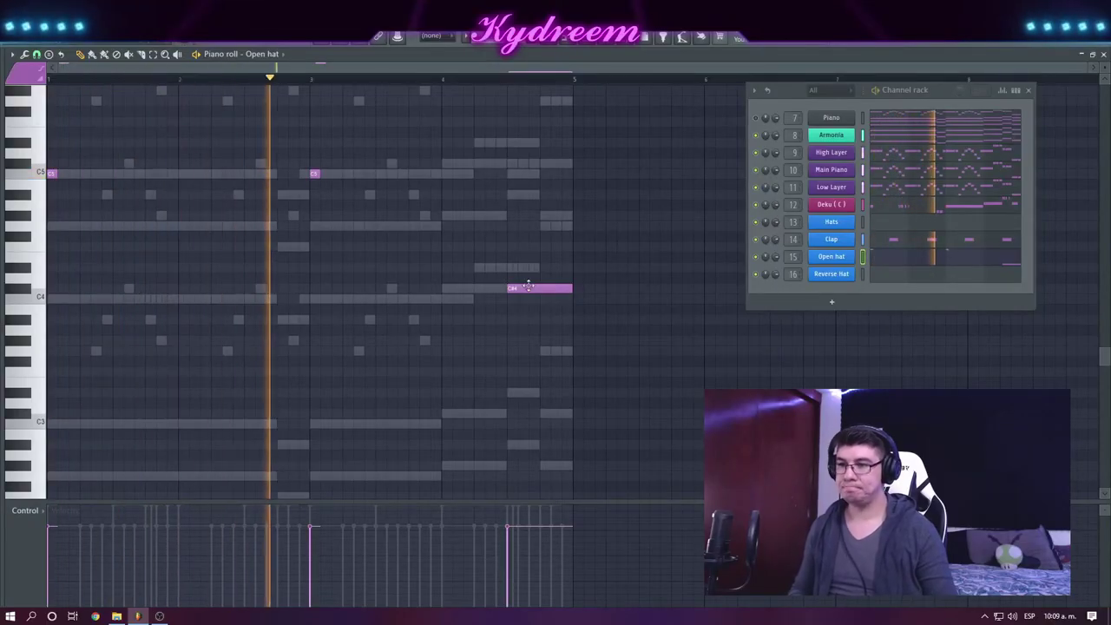
left_click_drag(537, 288, 536, 300)
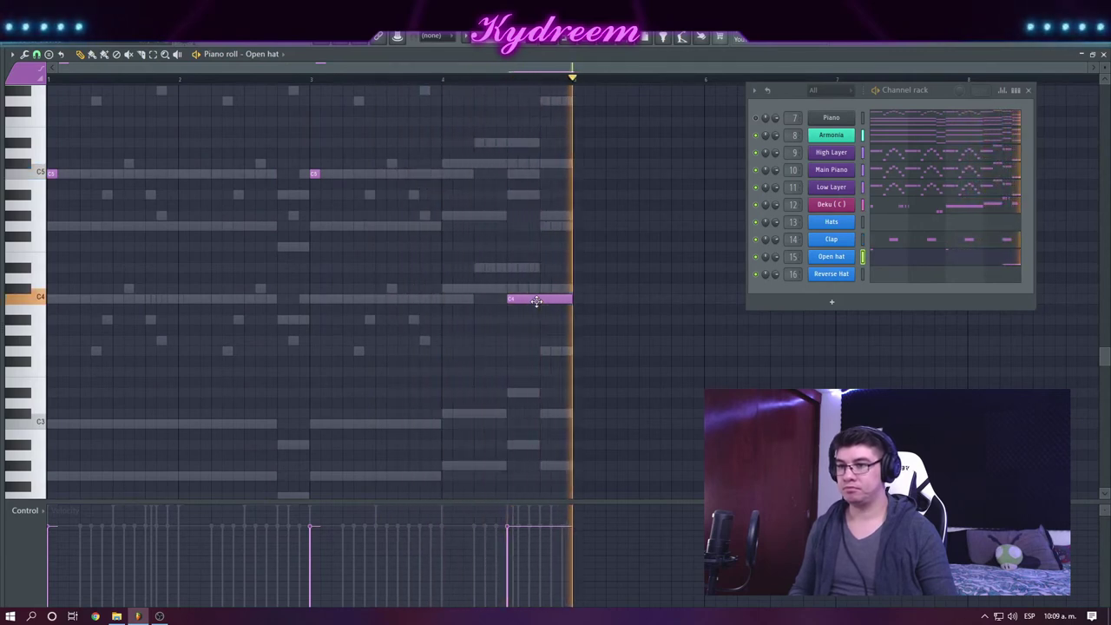
Add a two-beat Reverse Hat note at the start of bar 4 and lower it to A#4.
left_click(862, 273)
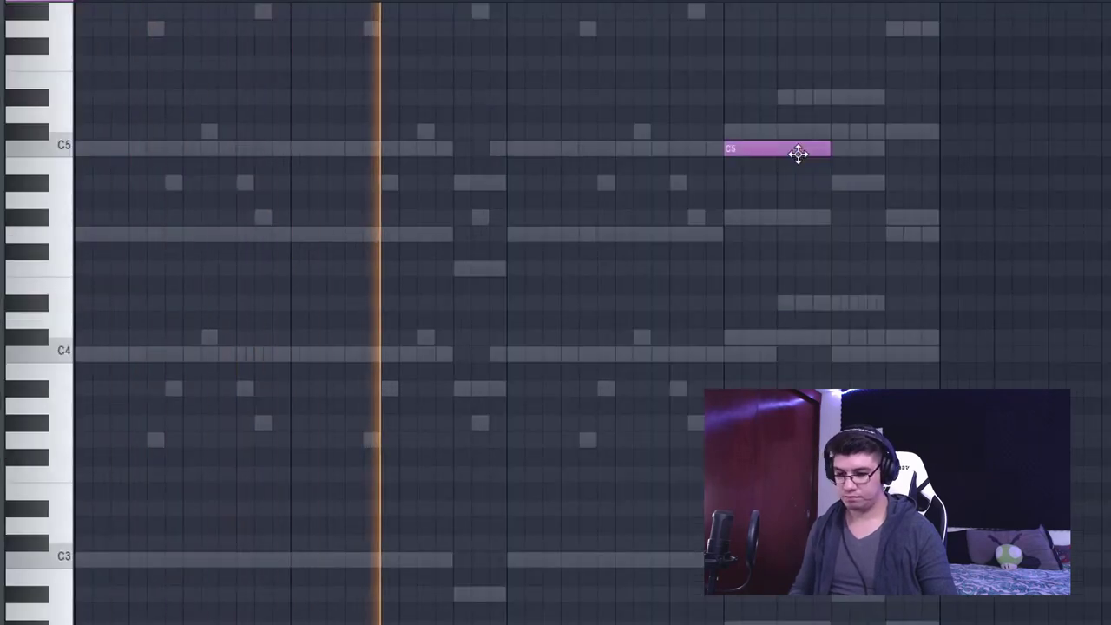
left_click_drag(781, 153, 786, 184)
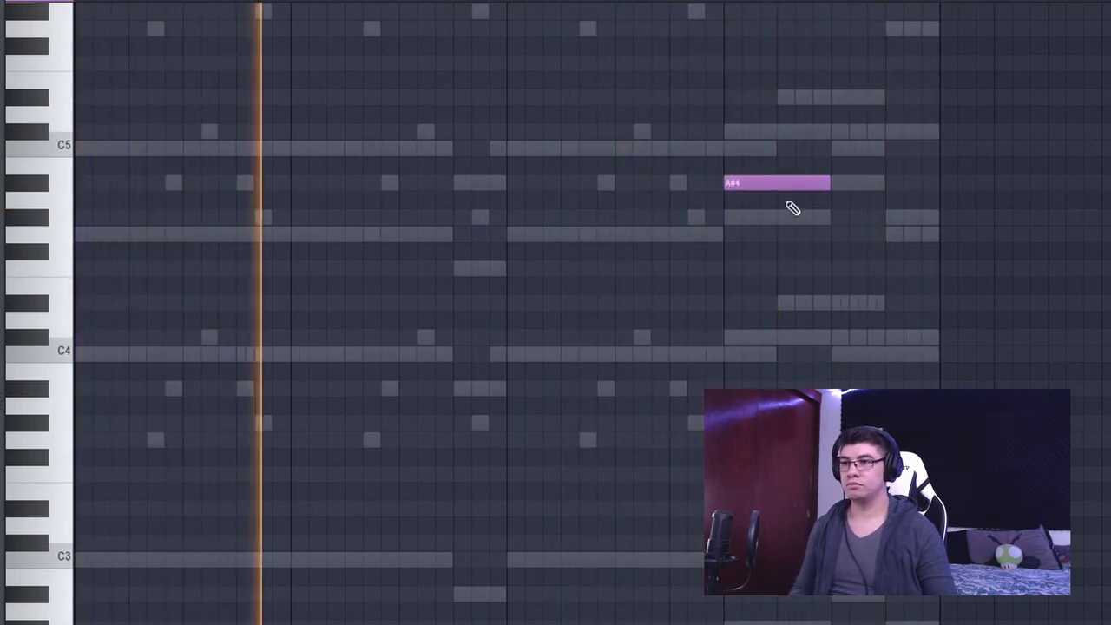
Set the snap to 1/3 beat and fill four bars of the Hats channel with repeated C5 notes.
left_click(575, 3)
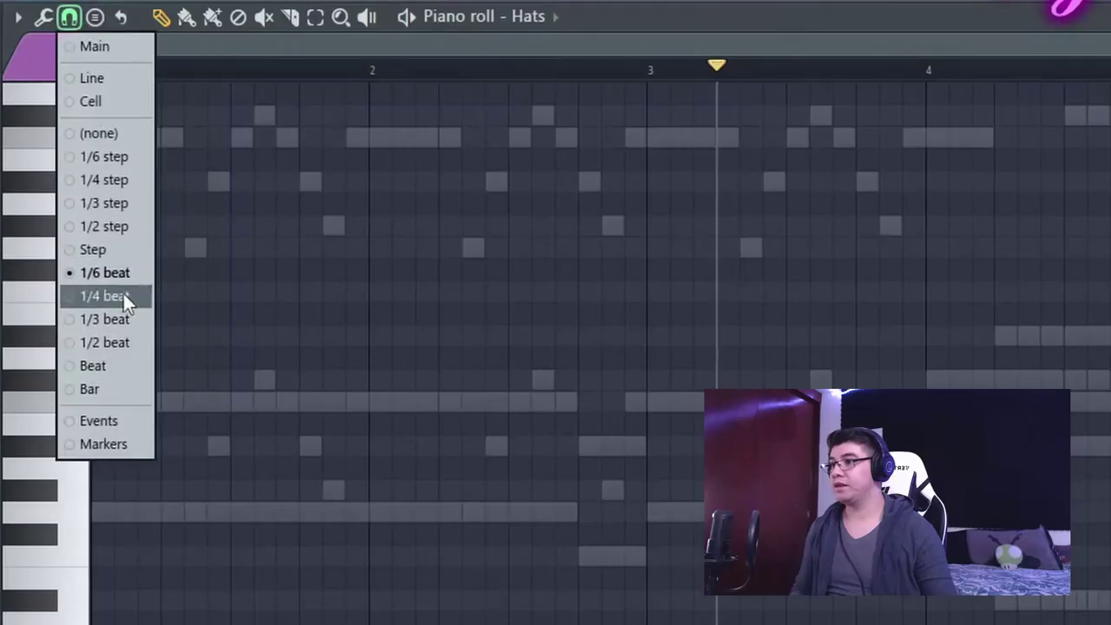
left_click(123, 318)
left_click(169, 403)
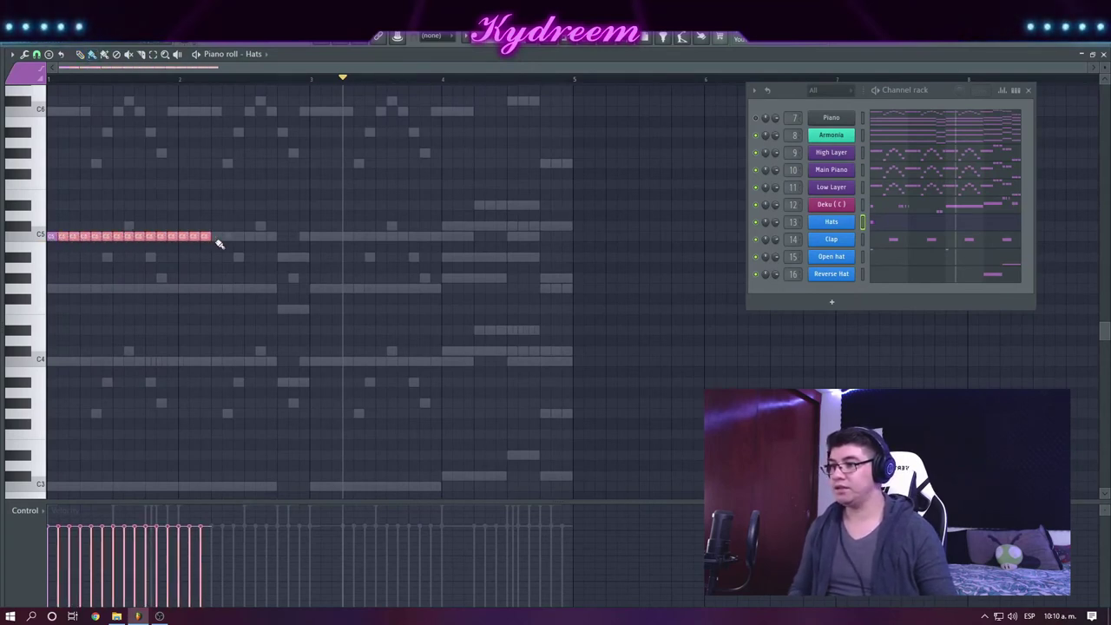
key("ctrl+d")
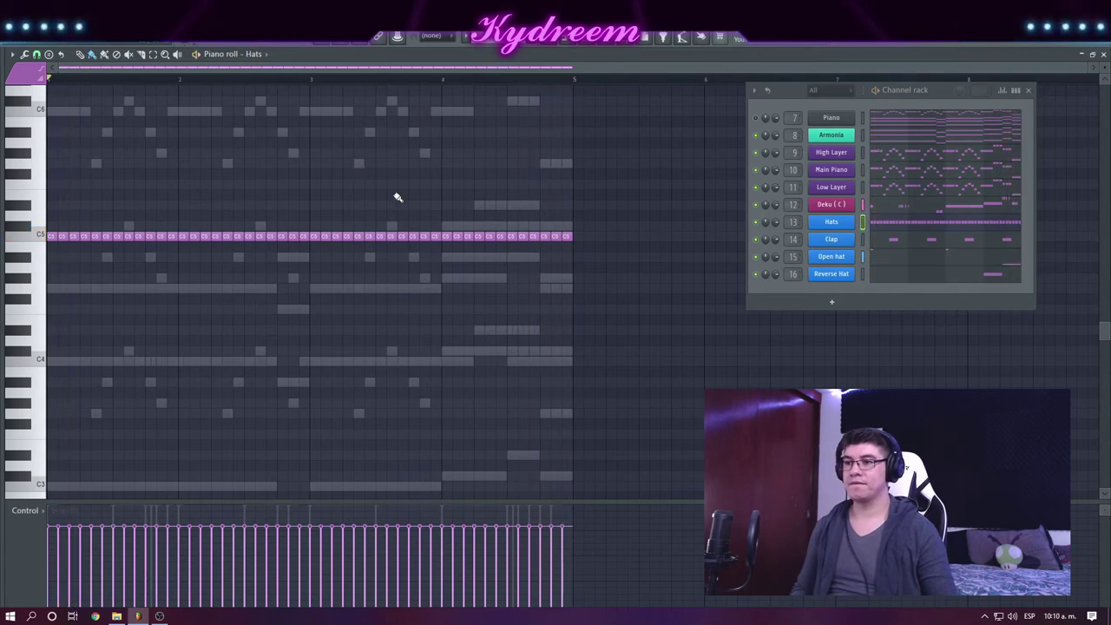
Delete some C5 hats in bar 1 and, with 1/3 step snap, paint fast rolls on F4, G5 and C5 in bar 2.
right_click(159, 237)
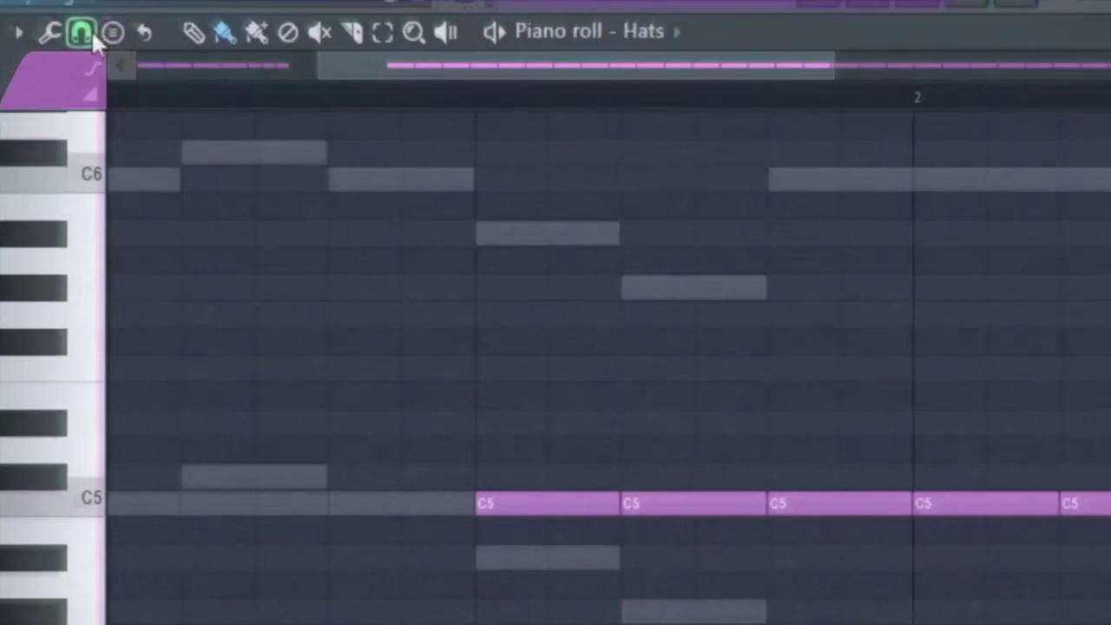
left_click(36, 53)
left_click(139, 260)
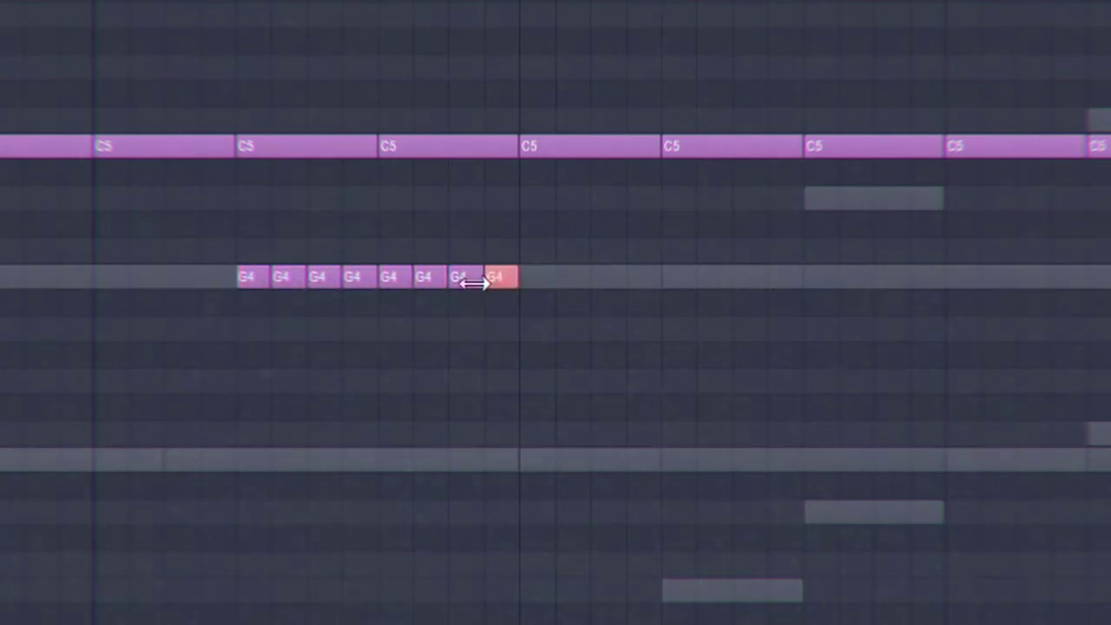
left_click_drag(248, 283, 511, 0)
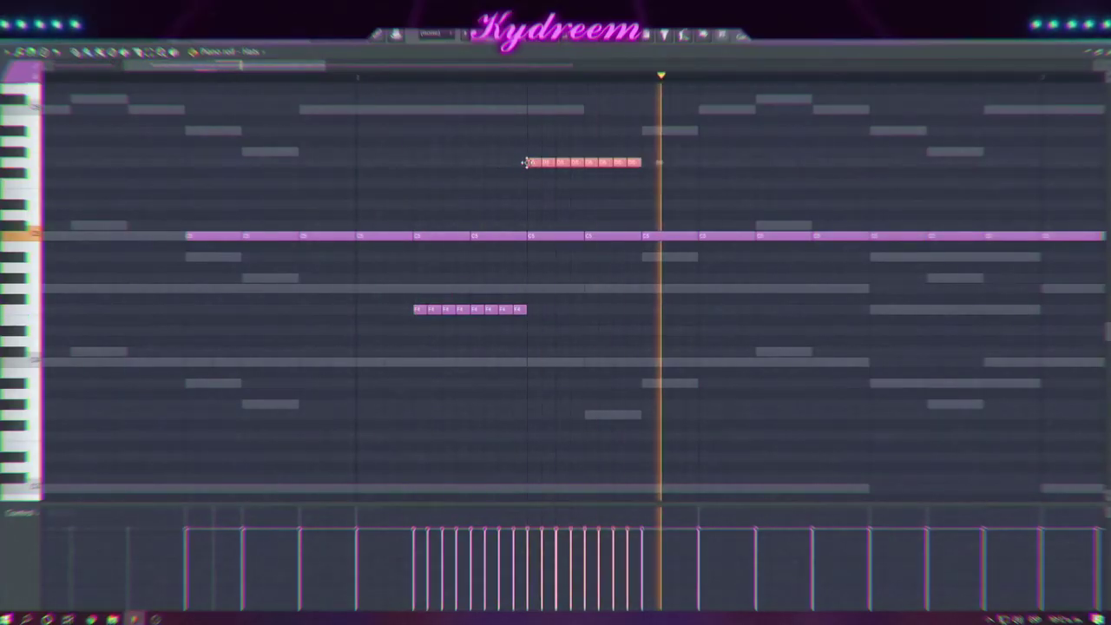
left_click_drag(705, 236, 747, 237)
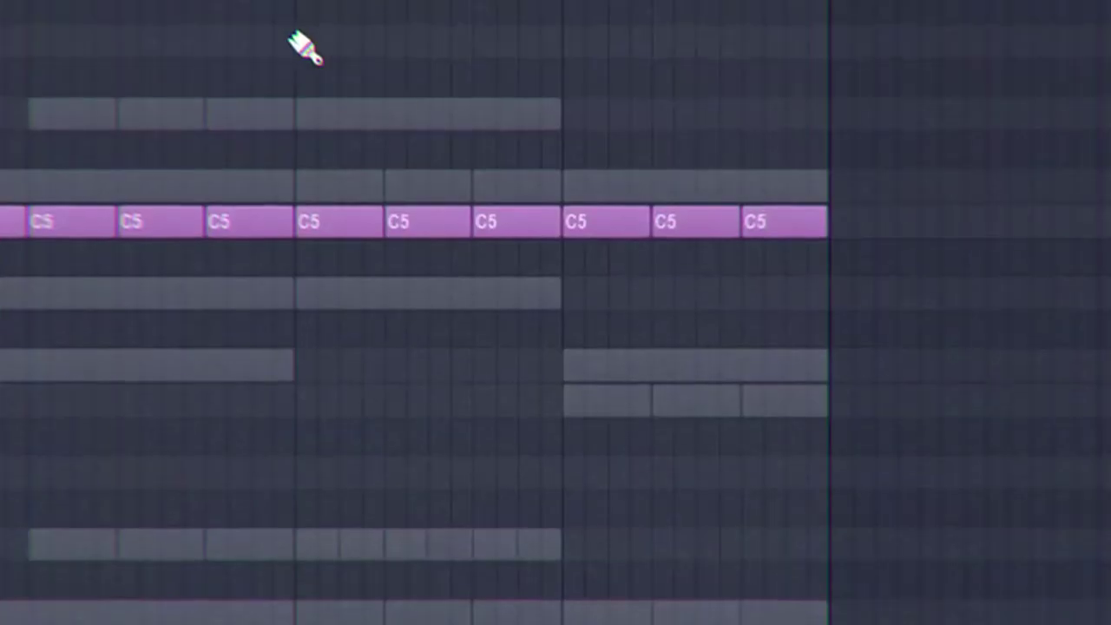
Paint a descending F5, E5, D#5, D5 hat run on beat 3 of bar 4 and short G#4 notes on beat 4.
mouse_move(300, 43)
left_mouse_down()
mouse_move(336, 45)
mouse_move(323, 56)
mouse_move(342, 59)
mouse_move(341, 83)
mouse_move(397, 115)
mouse_move(392, 149)
mouse_move(447, 150)
left_mouse_up()
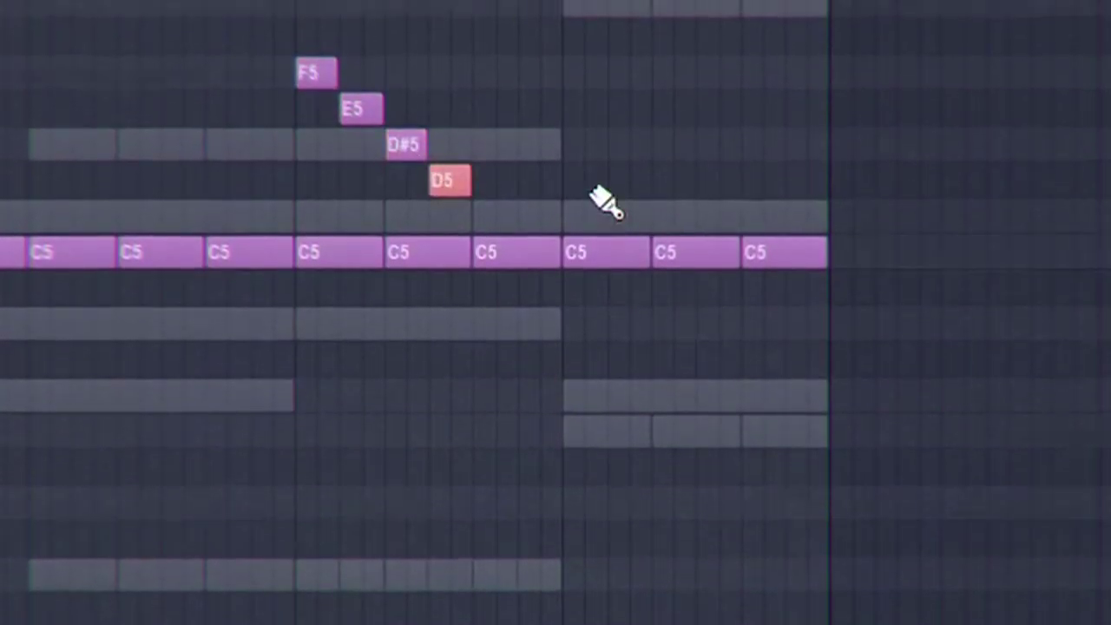
left_click(585, 399)
left_click(648, 110)
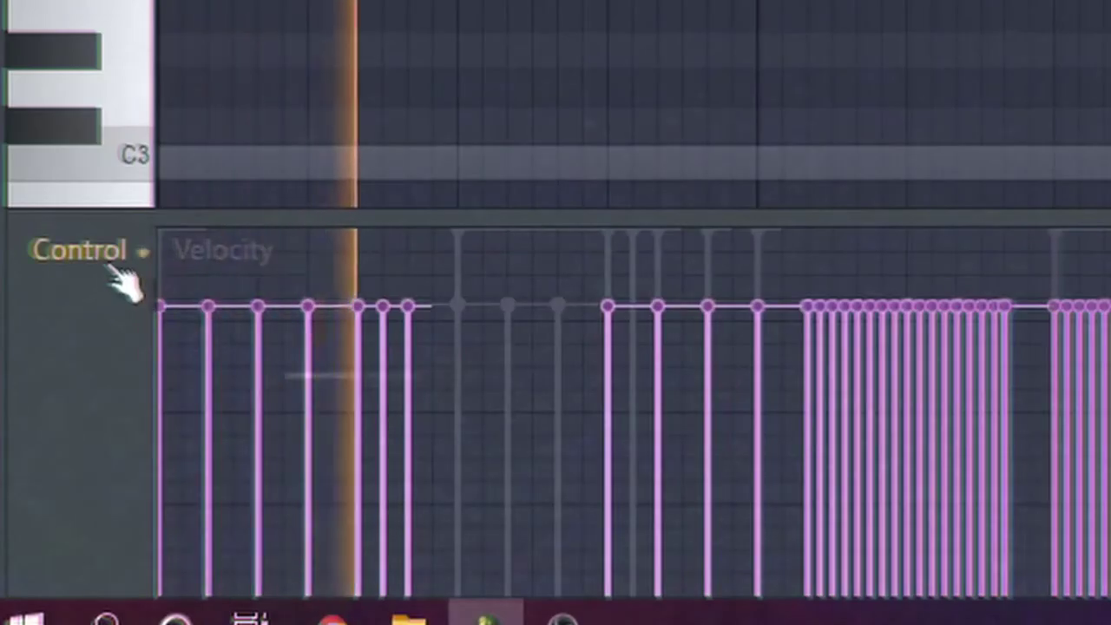
Show note panning in the control lane and draw panning ramps to opposite sides for the successive hat rolls.
left_click(28, 514)
left_click(41, 536)
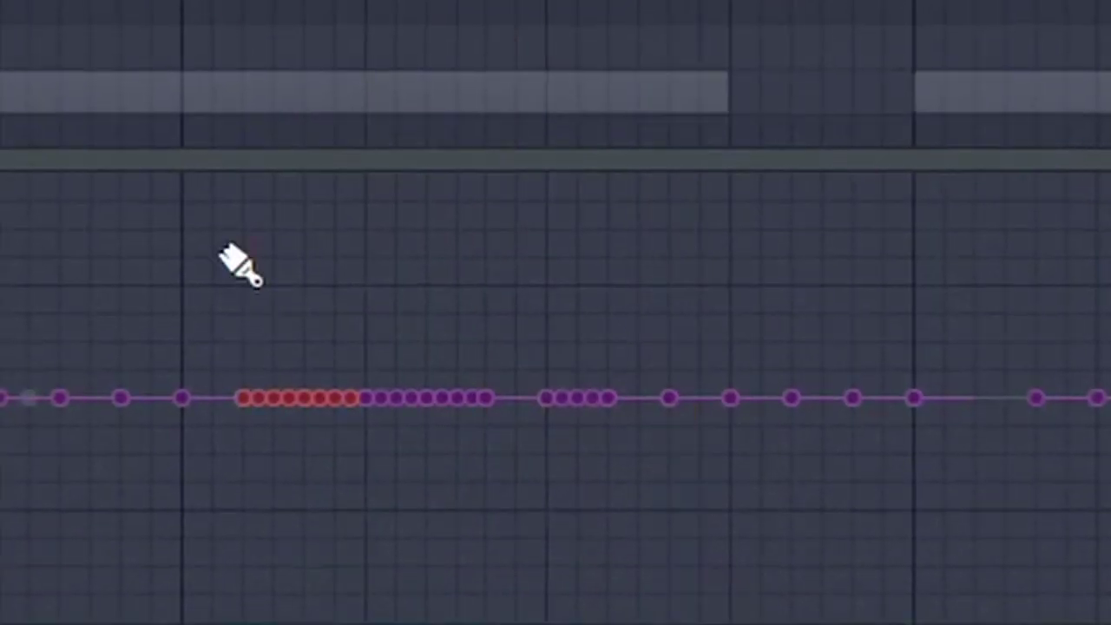
mouse_move(238, 247)
left_mouse_down()
mouse_move(259, 234)
mouse_move(355, 322)
mouse_move(413, 512)
left_mouse_up()
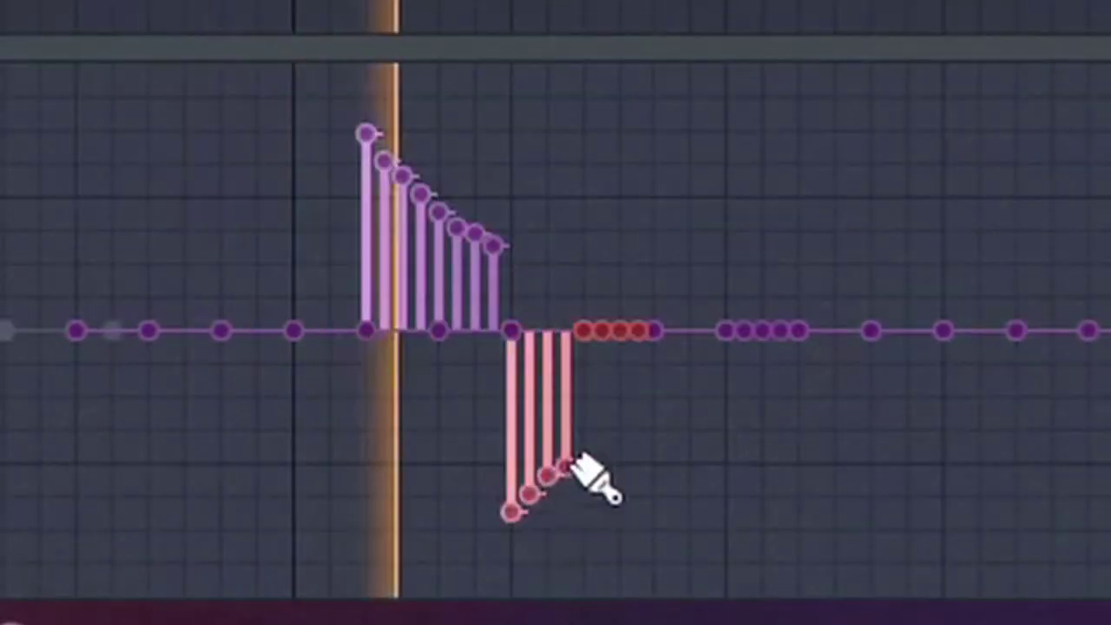
mouse_move(573, 469)
left_mouse_down()
mouse_move(643, 385)
mouse_move(561, 505)
mouse_move(563, 471)
mouse_move(606, 500)
mouse_move(630, 596)
mouse_move(650, 575)
left_mouse_up()
left_click_drag(670, 518, 702, 533)
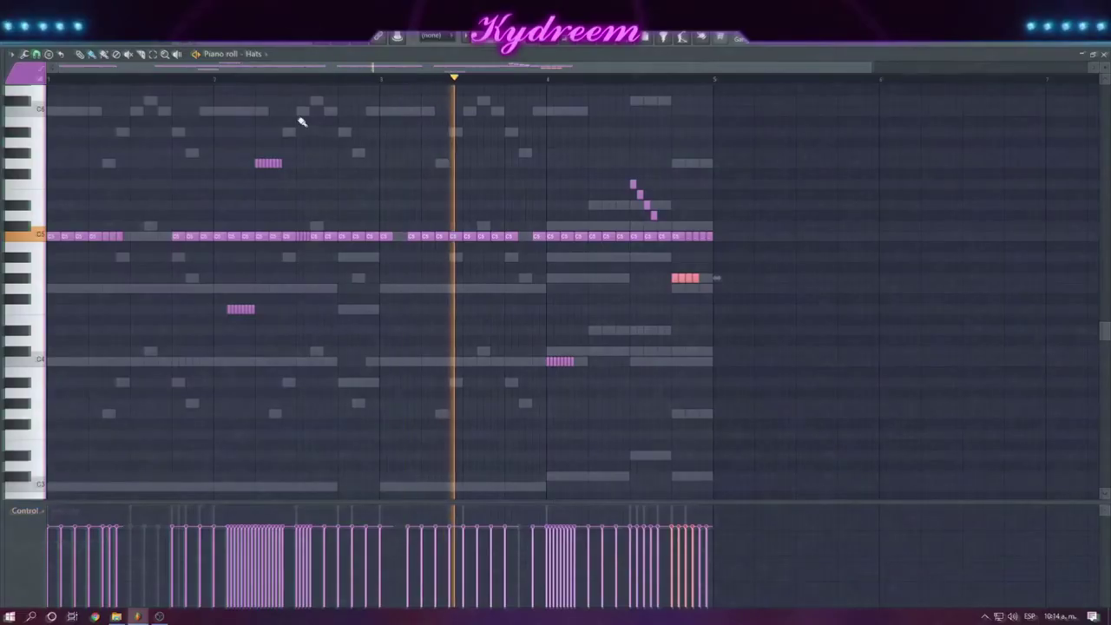
Bring up the channel rack and solo the Hats channel.
key("F6")
right_click(435, 282)
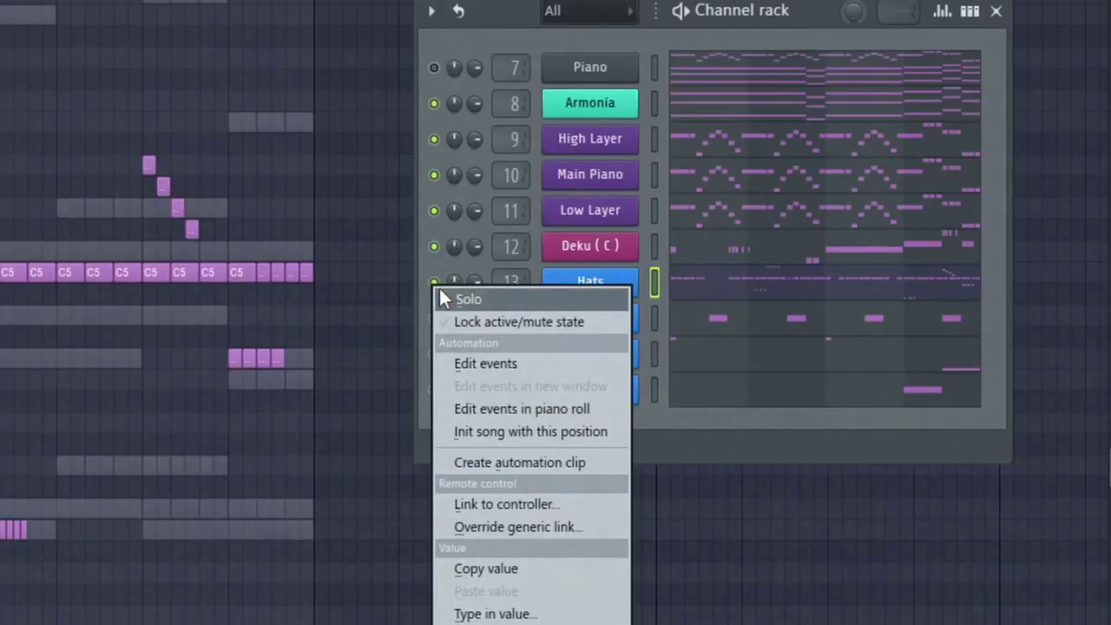
left_click(440, 288)
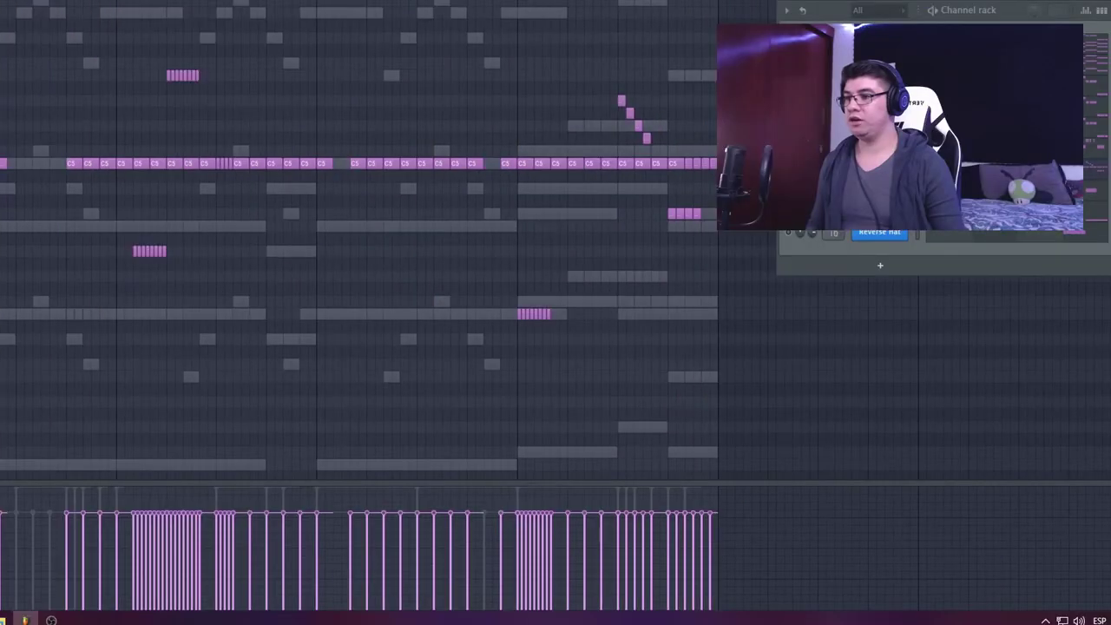
Show the hats' panning values in the control lane and play the pattern to check the rolls.
left_click(10, 496)
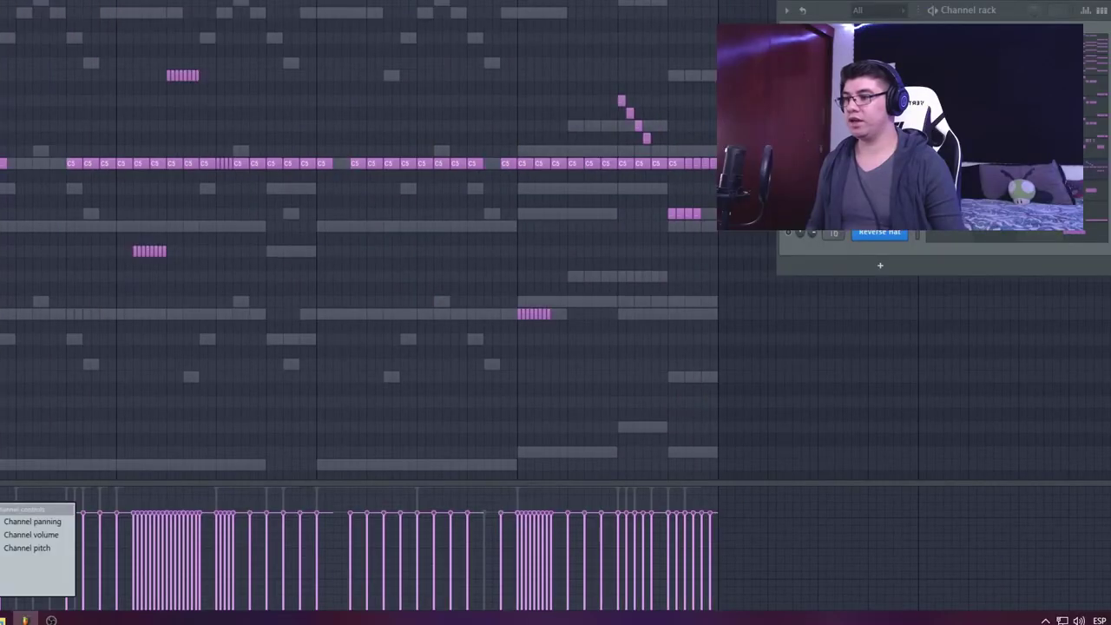
left_click(32, 521)
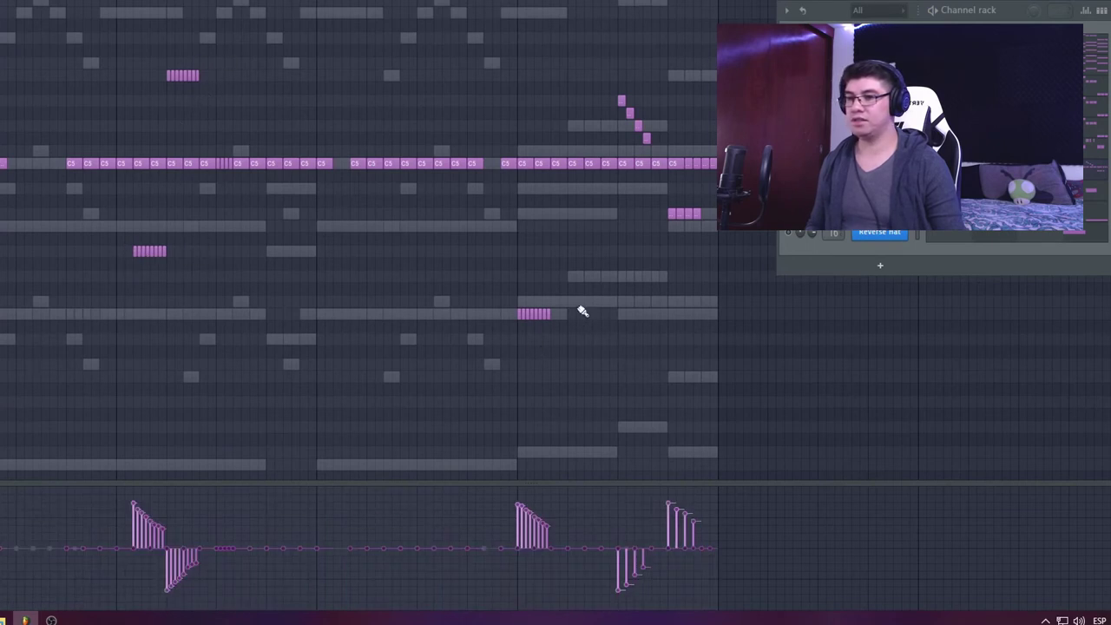
key("space")
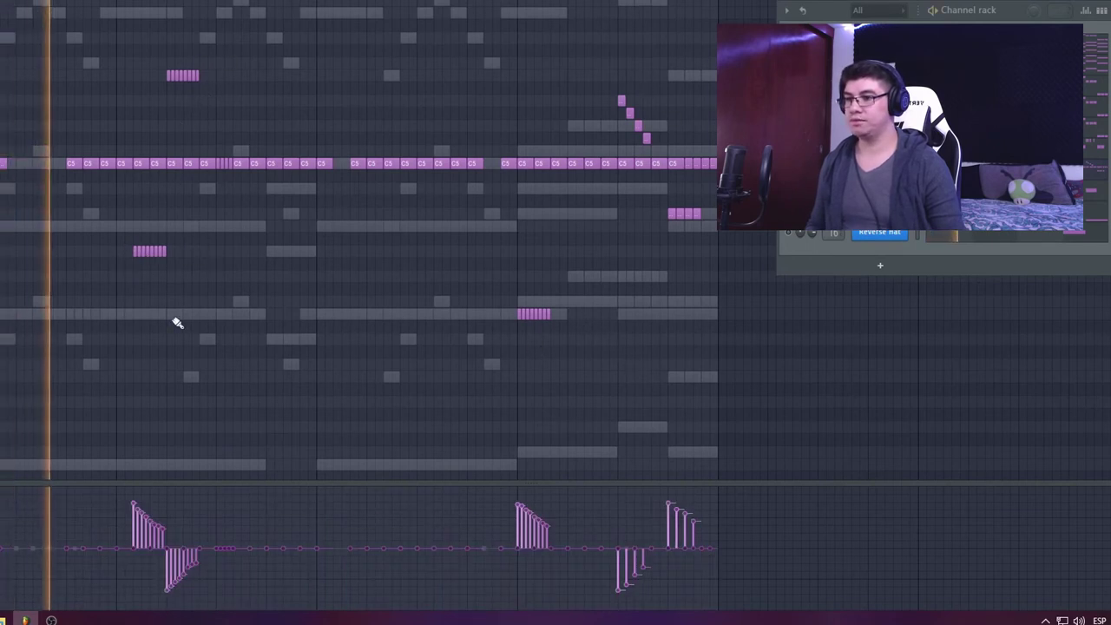